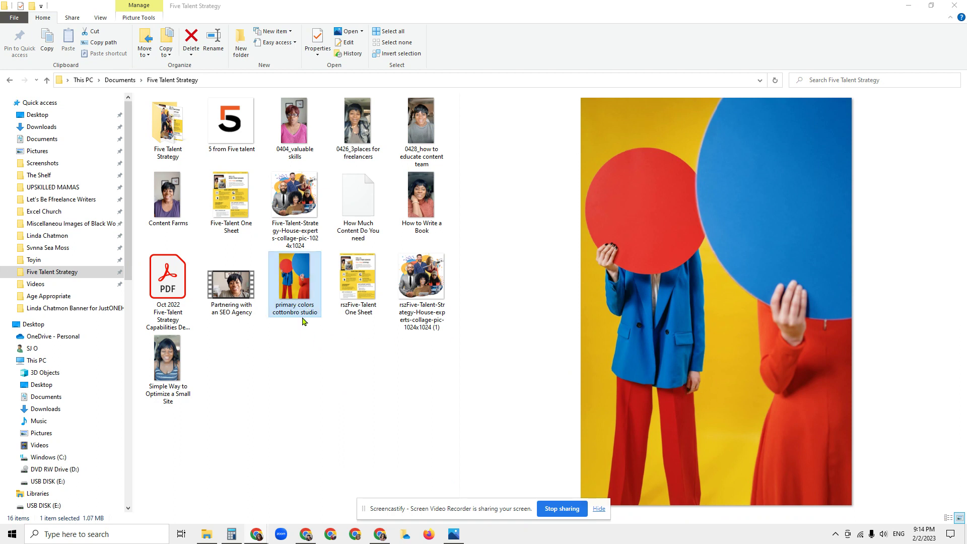
Switch to the Photos window showing primary colors cottonbro studio.jpg and open its custom-dimension resize settings.
{"action": "left_click", "coordinate": [304, 343]}
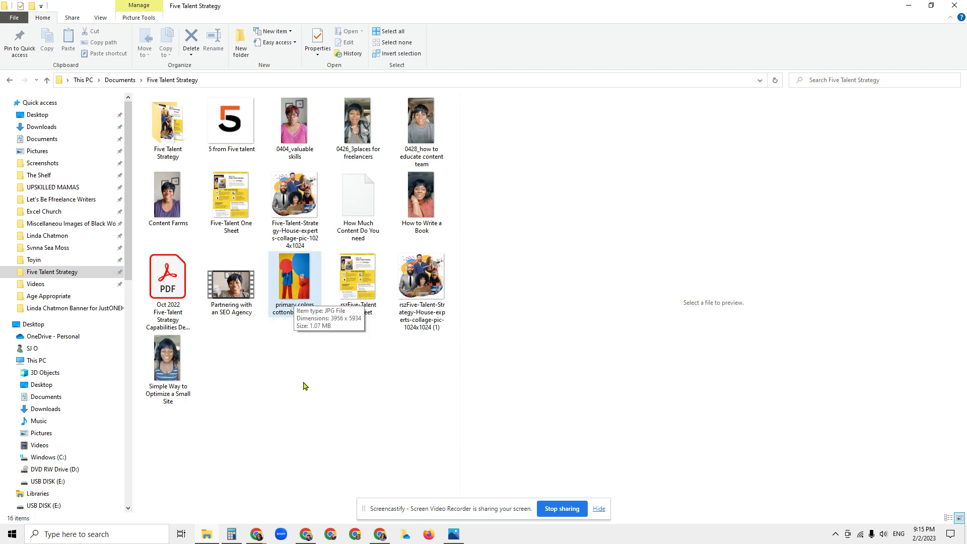
{"action": "left_click", "coordinate": [454, 536]}
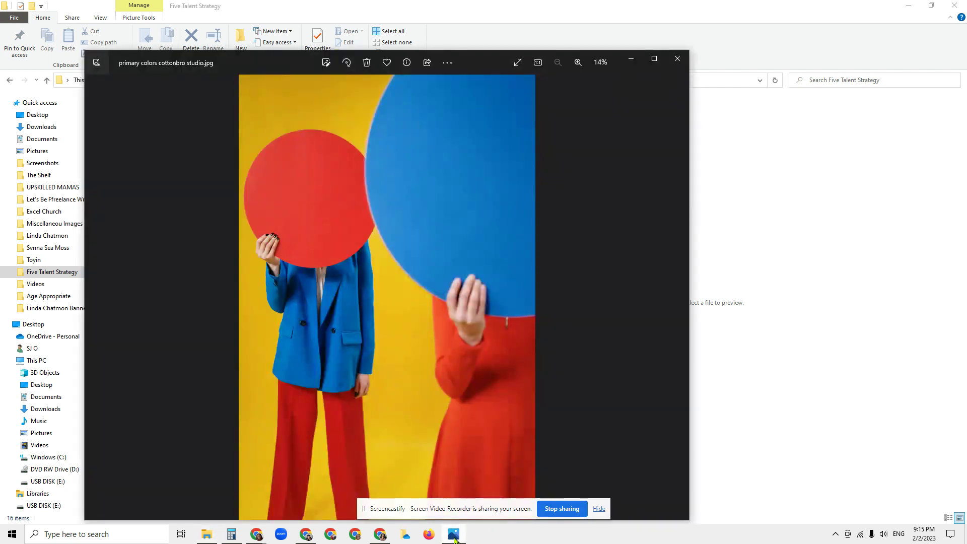
{"action": "left_click", "coordinate": [446, 63]}
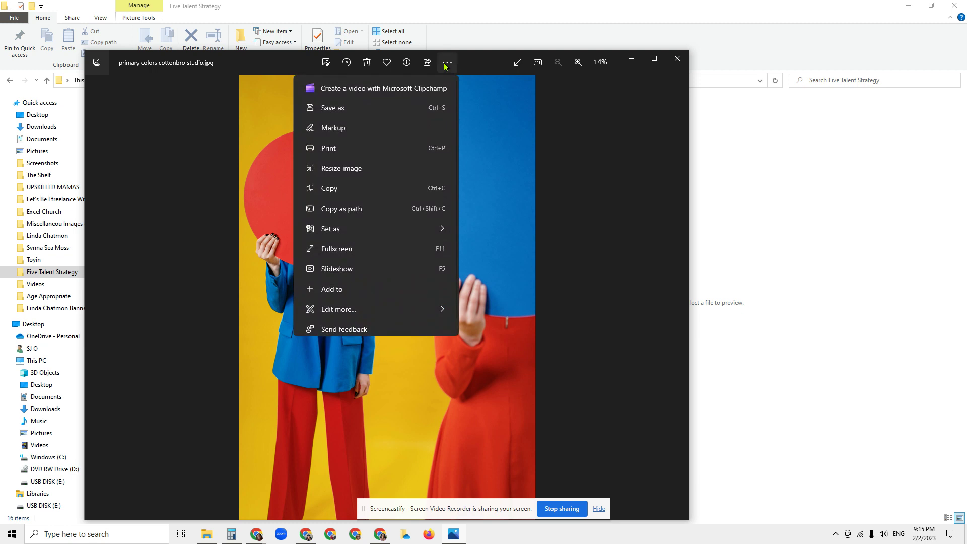
{"action": "left_click", "coordinate": [362, 171]}
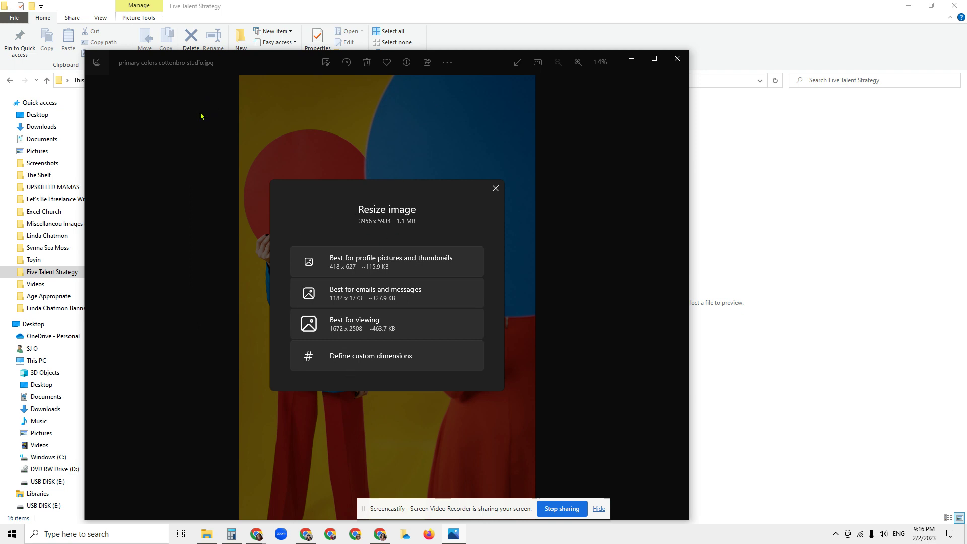
{"action": "left_click", "coordinate": [367, 364]}
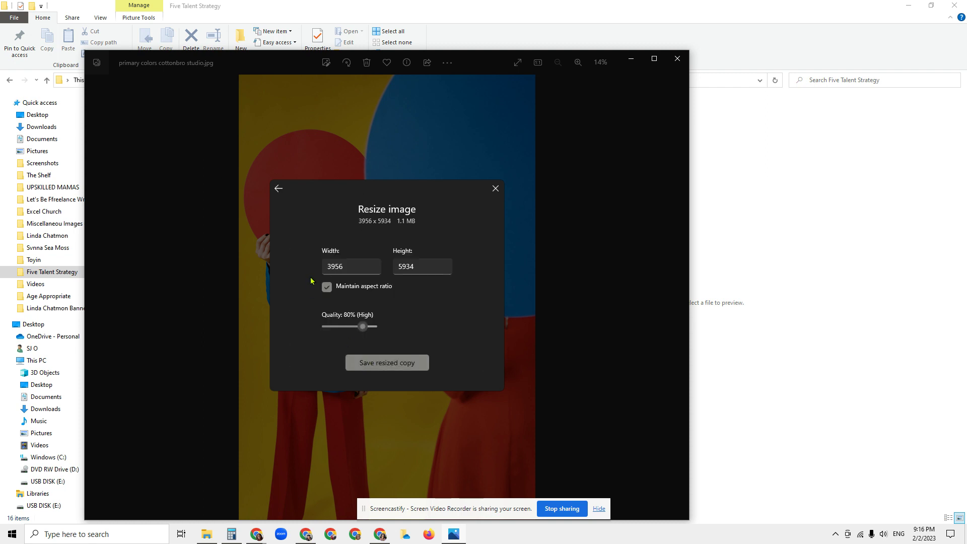
Set the resized image's width to 640 and height to 960 pixels.
{"action": "left_click", "coordinate": [332, 267]}
{"action": "type", "text": "640"}
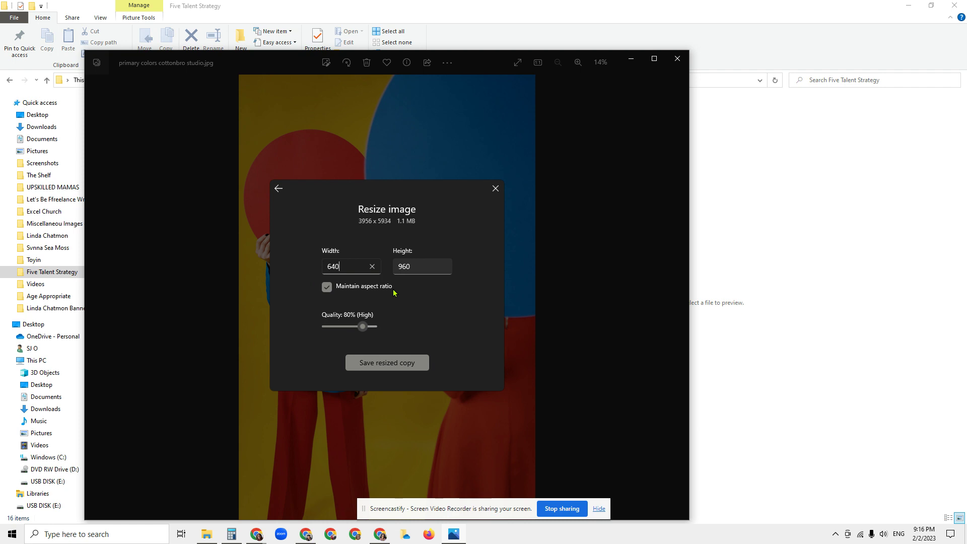
{"action": "key", "text": "Tab"}
{"action": "type", "text": "96"}
{"action": "key", "text": "Delete"}
{"action": "key", "text": "Delete"}
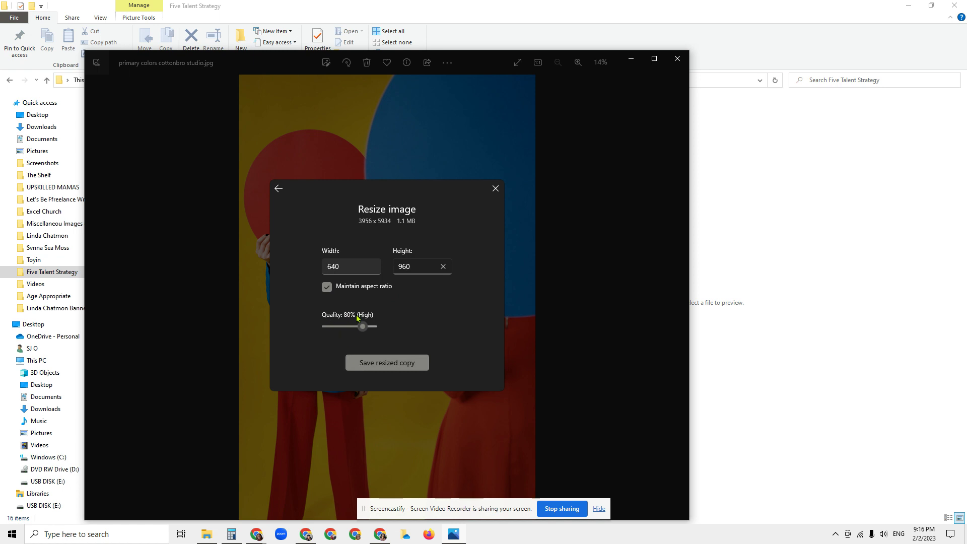
Save the resized JPG copy as "rszprimary colors cottonbro studio" in the Five Talent Strategy folder.
{"action": "left_click", "coordinate": [366, 362]}
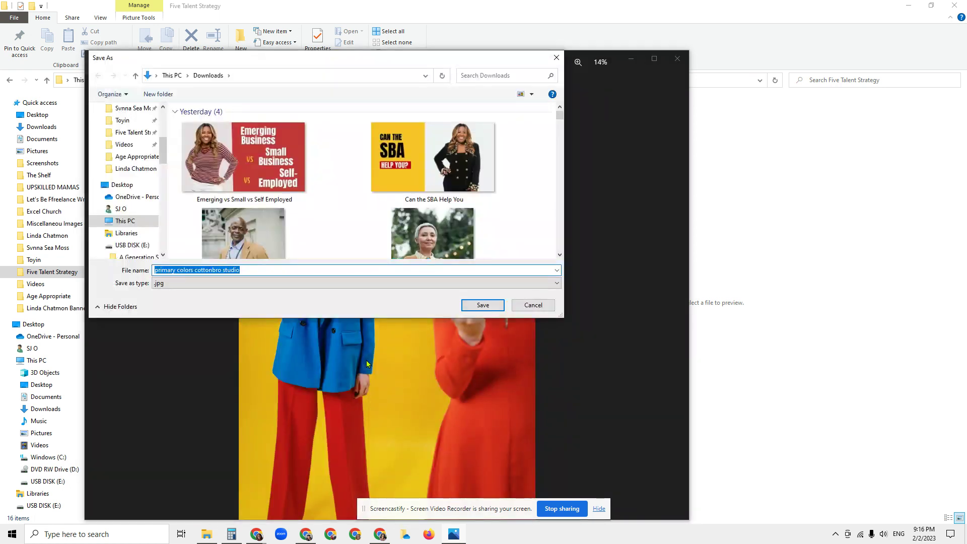
{"action": "key", "text": "Home"}
{"action": "type", "text": "rsz"}
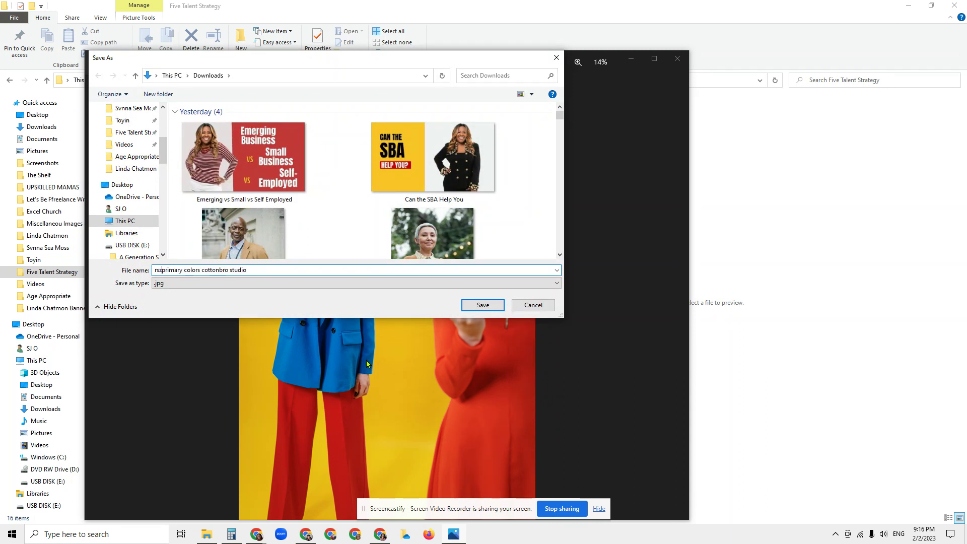
{"action": "left_click", "coordinate": [132, 133]}
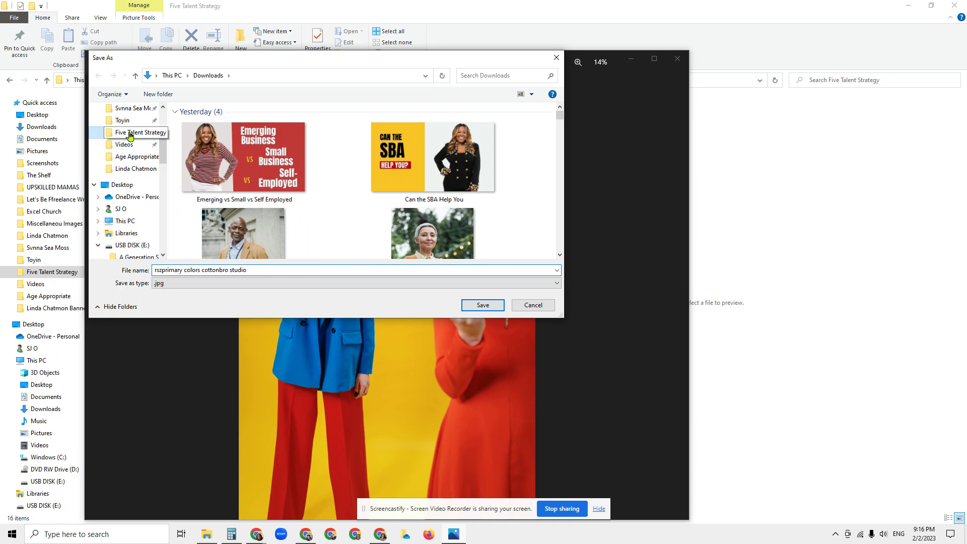
{"action": "left_click", "coordinate": [470, 308]}
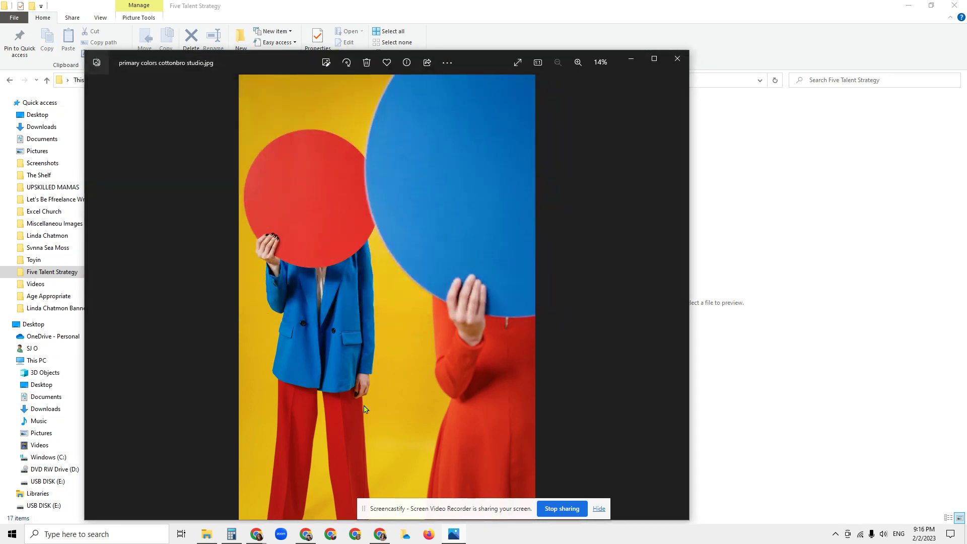
Switch to File Explorer, view the resized rszprimary colors cottonbro studio image, and close the viewer.
{"action": "left_click", "coordinate": [208, 541]}
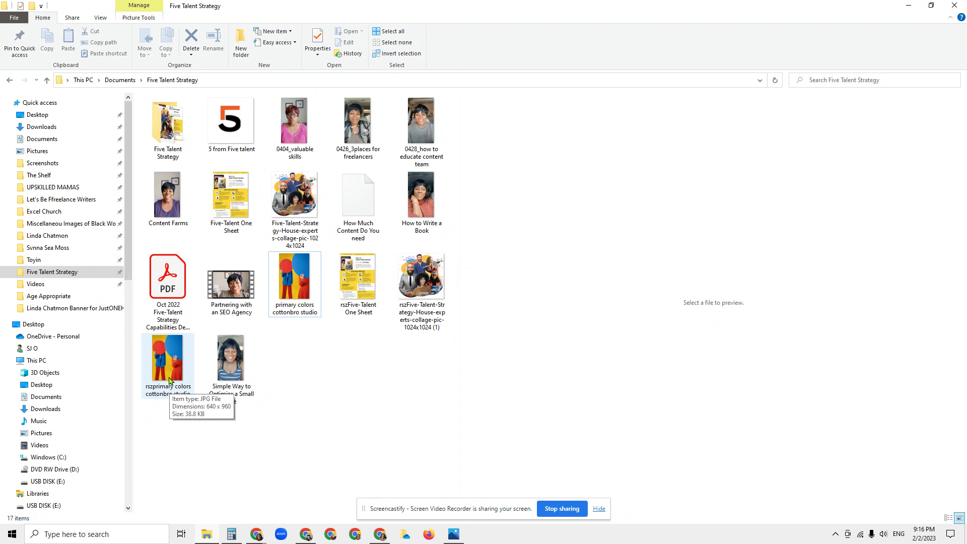
{"action": "double_click", "coordinate": [169, 381]}
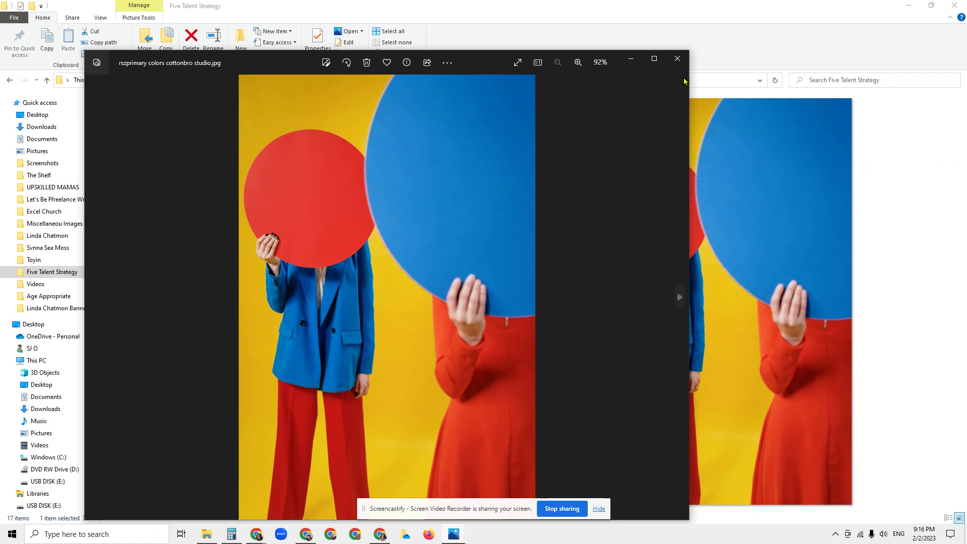
{"action": "left_click", "coordinate": [677, 58]}
Switch to the Chrome window with the Online-Convert page.
{"action": "mouse_move", "coordinate": [256, 534]}
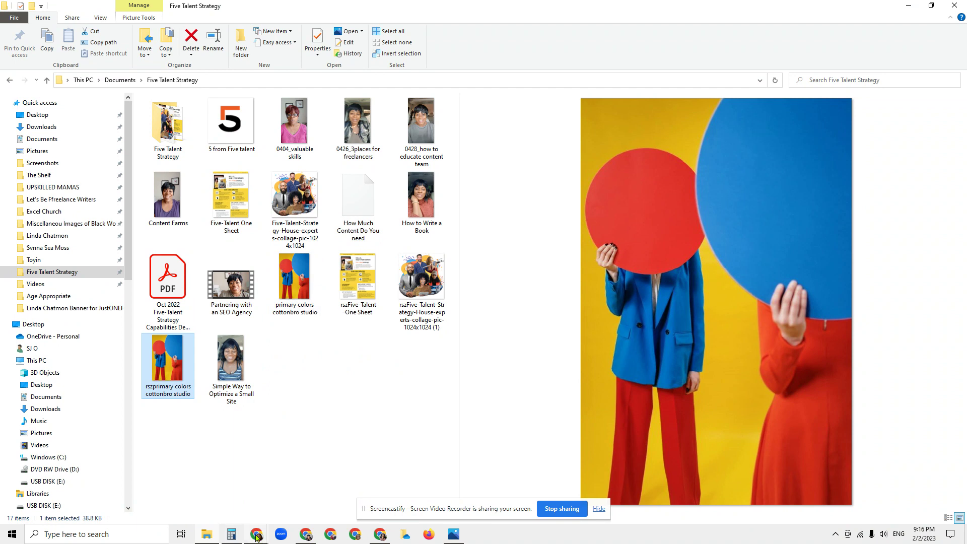
{"action": "left_click", "coordinate": [211, 492]}
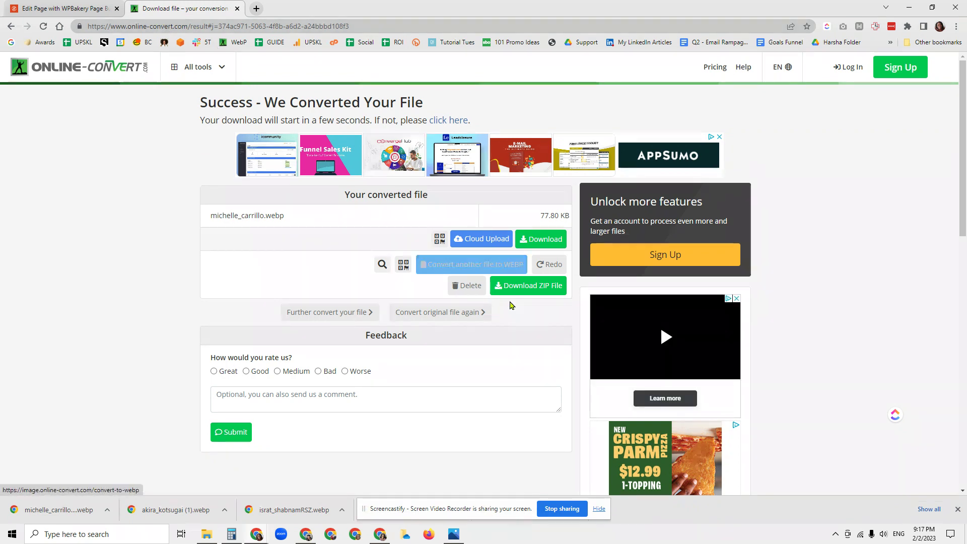
{"action": "left_click", "coordinate": [475, 272]}
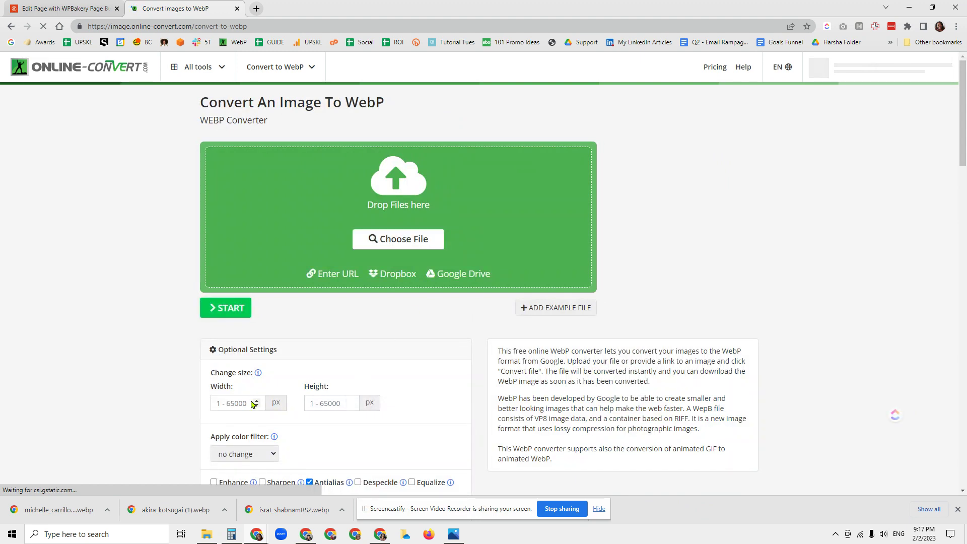
{"action": "left_click", "coordinate": [420, 239]}
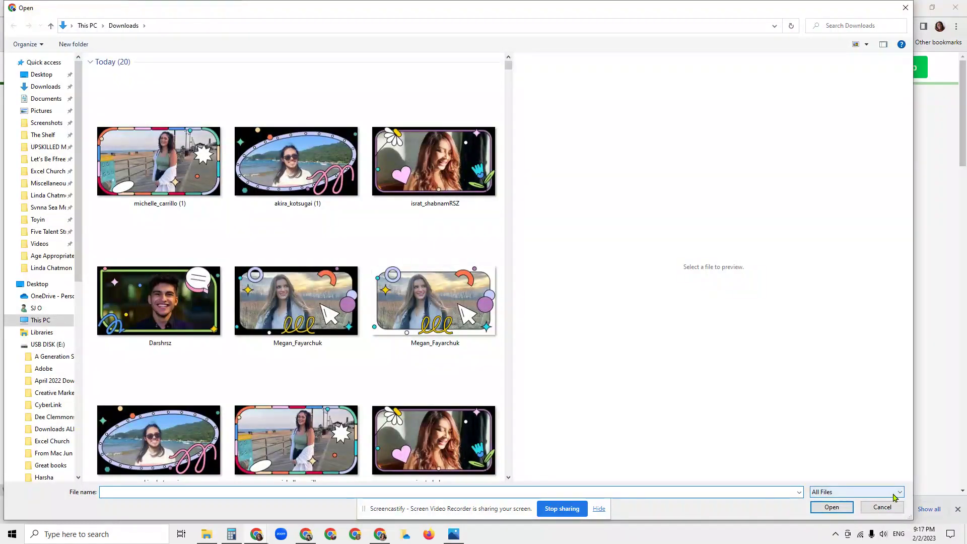
{"action": "left_click", "coordinate": [875, 511]}
Go to the Online-Convert home page and choose Convert to WebP as the image converter's target format.
{"action": "left_click", "coordinate": [77, 71]}
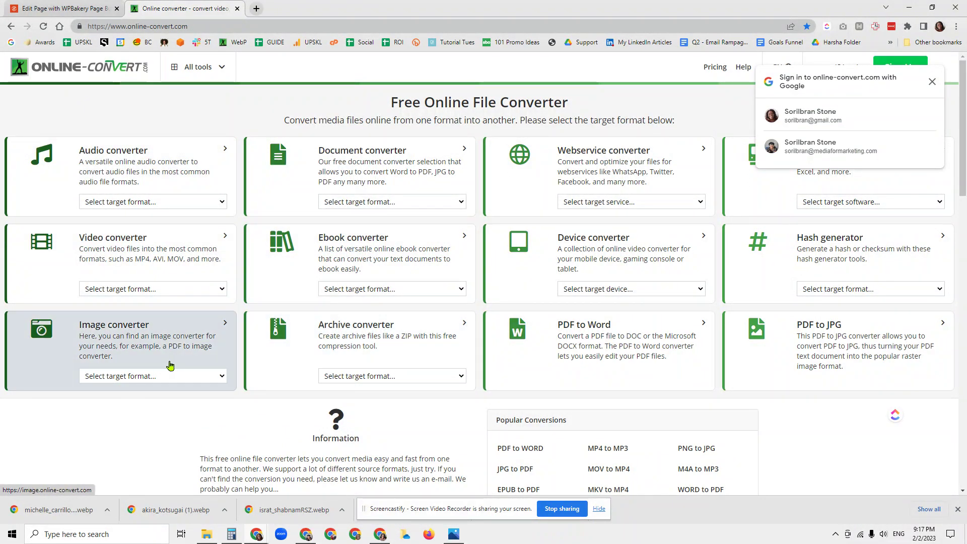
{"action": "left_click", "coordinate": [179, 378]}
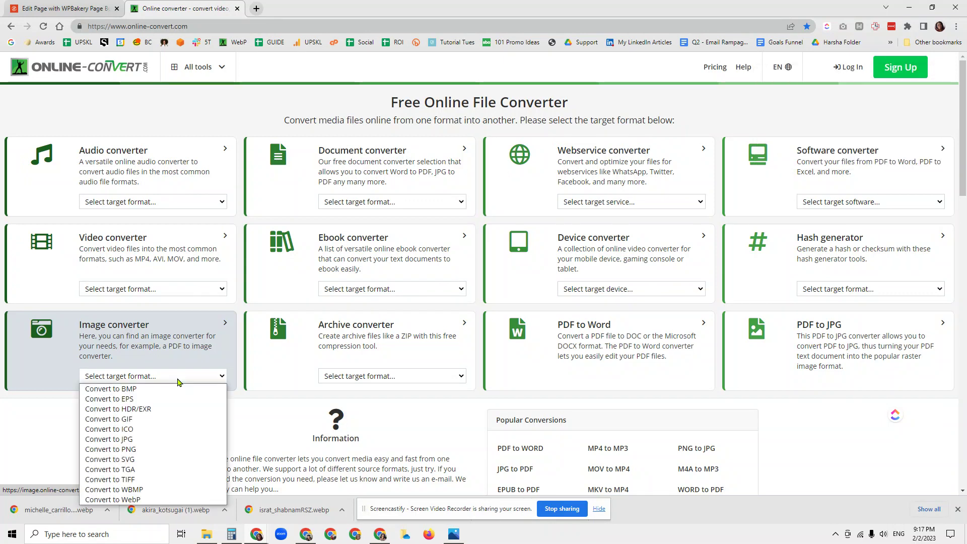
{"action": "left_click", "coordinate": [129, 500]}
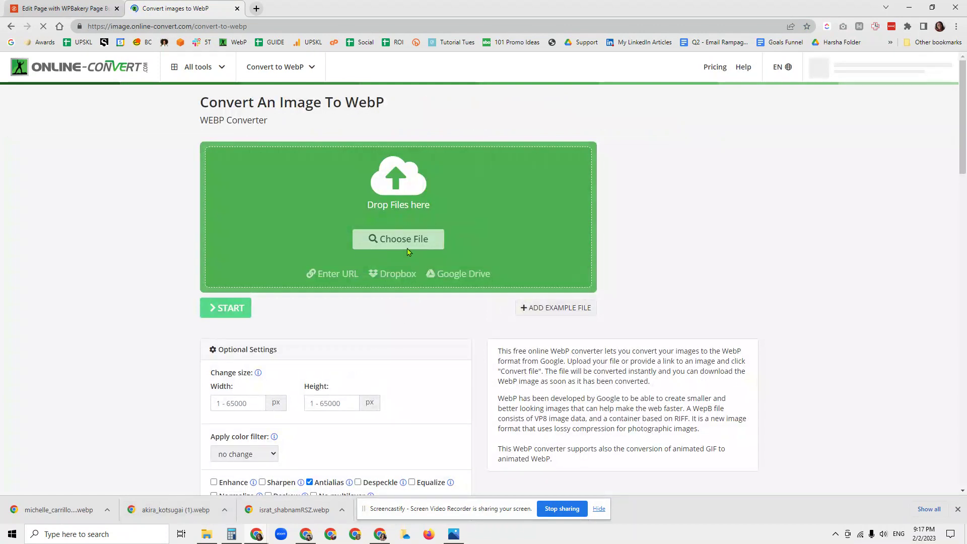
Upload the original primary colors cottonbro studio image from the Five Talent Strategy folder to the WebP converter.
{"action": "left_click", "coordinate": [381, 242]}
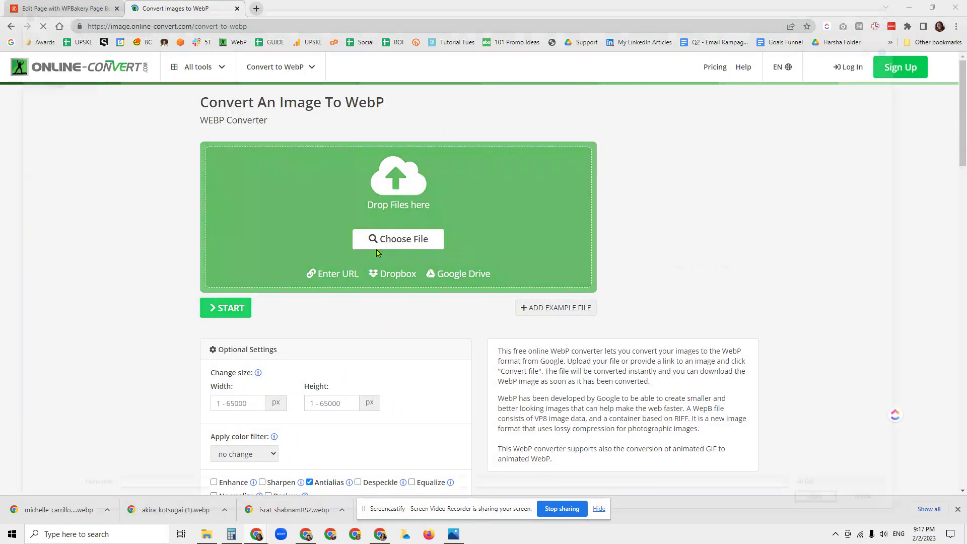
{"action": "left_click", "coordinate": [50, 231]}
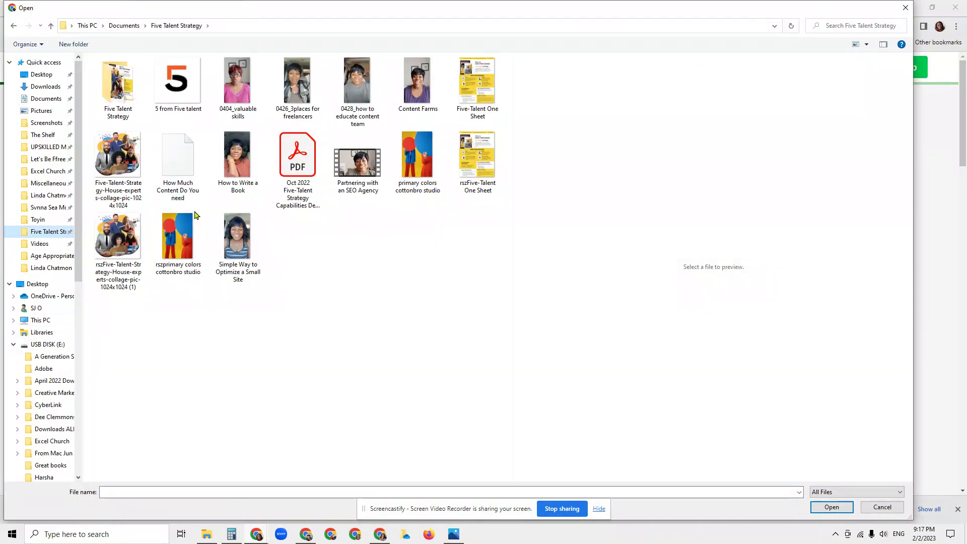
{"action": "left_click", "coordinate": [417, 159]}
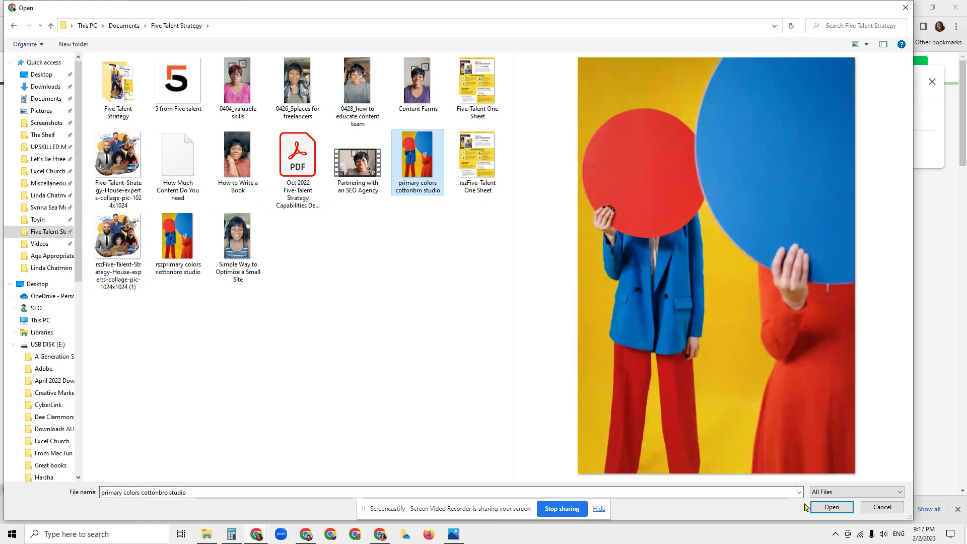
{"action": "left_click", "coordinate": [815, 508]}
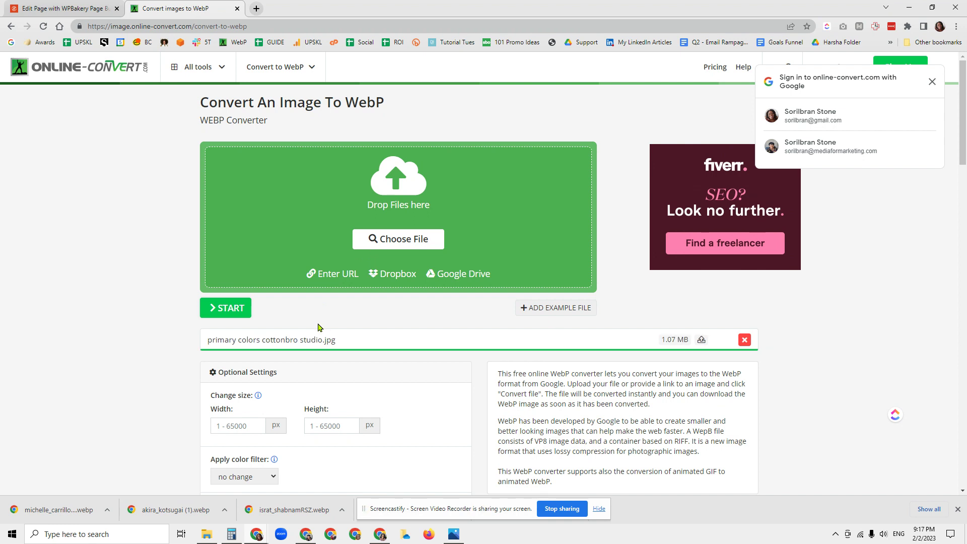
Set the output size to 640 px wide by 960 px high and start the WebP conversion.
{"action": "scroll", "coordinate": [317, 327], "scroll_direction": "down", "scroll_amount": 1}
{"action": "scroll", "coordinate": [318, 328], "scroll_direction": "down", "scroll_amount": 2}
{"action": "left_click", "coordinate": [242, 272]}
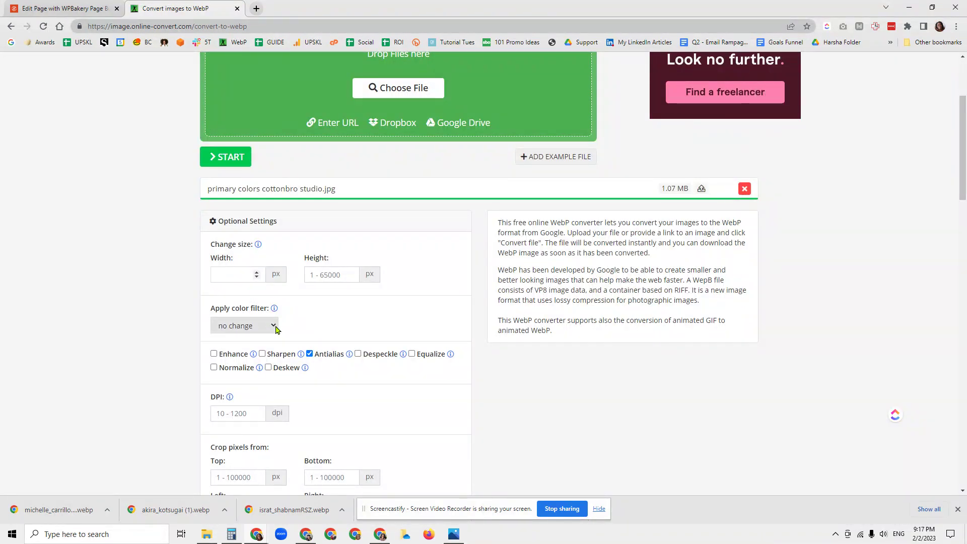
{"action": "key", "text": "Tab"}
{"action": "type", "text": "960"}
{"action": "scroll", "coordinate": [305, 381], "scroll_direction": "down", "scroll_amount": 5}
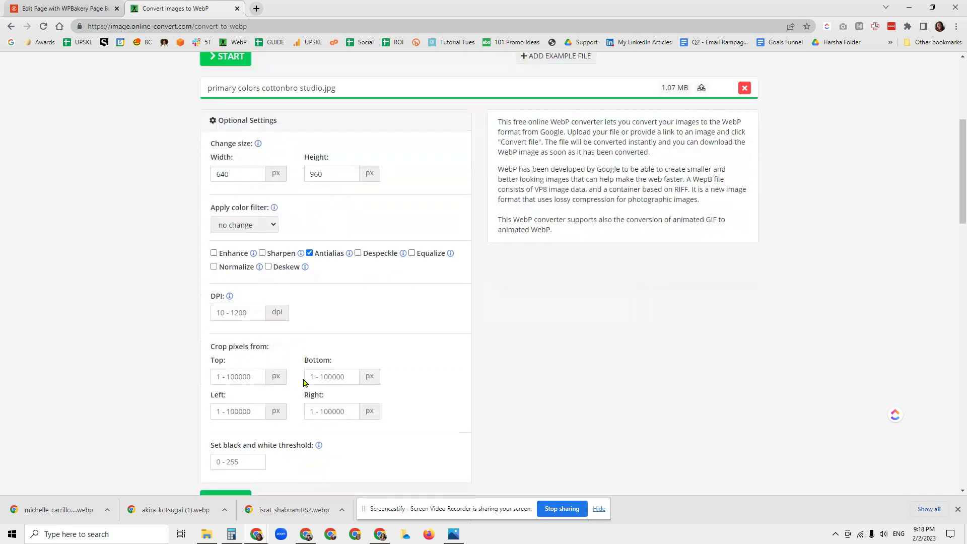
{"action": "left_click", "coordinate": [224, 352]}
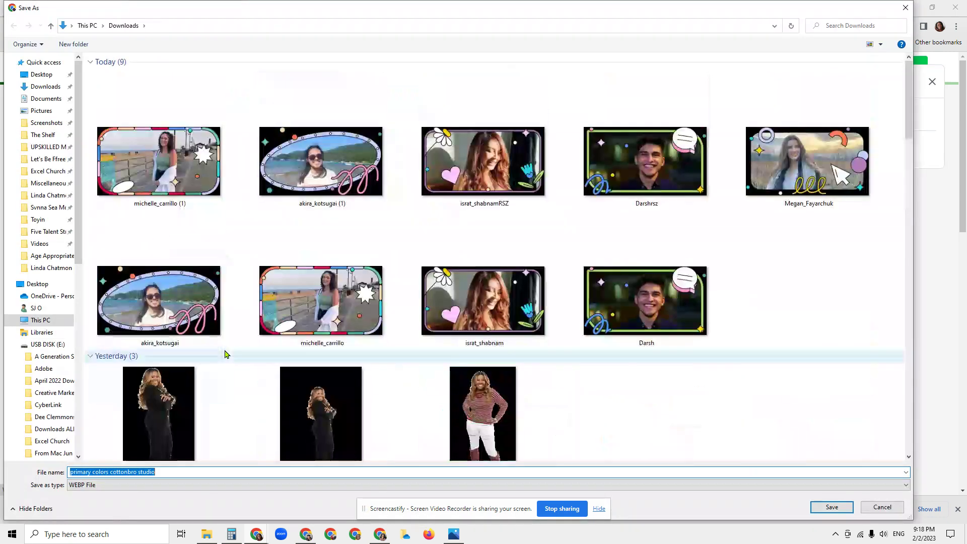
Save the converted WebP file as "rszprimary colors cottonbro studio" in the Five Talent Strategy folder.
{"action": "left_click", "coordinate": [225, 353]}
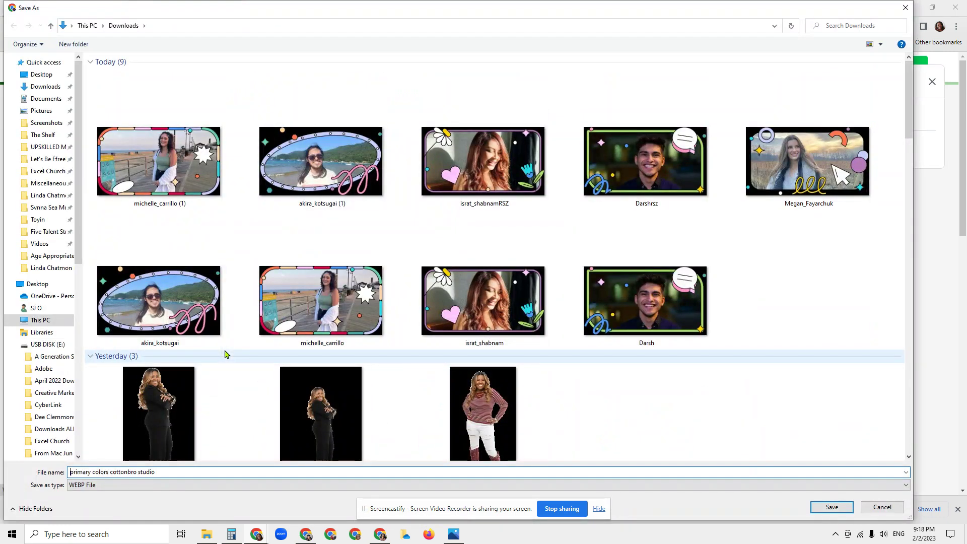
{"action": "left_click", "coordinate": [26, 233]}
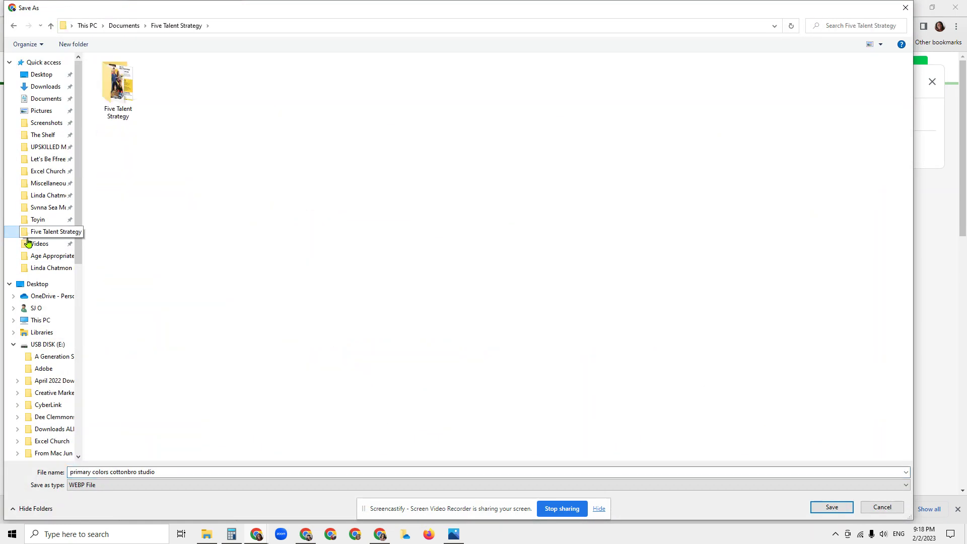
{"action": "left_click", "coordinate": [142, 471]}
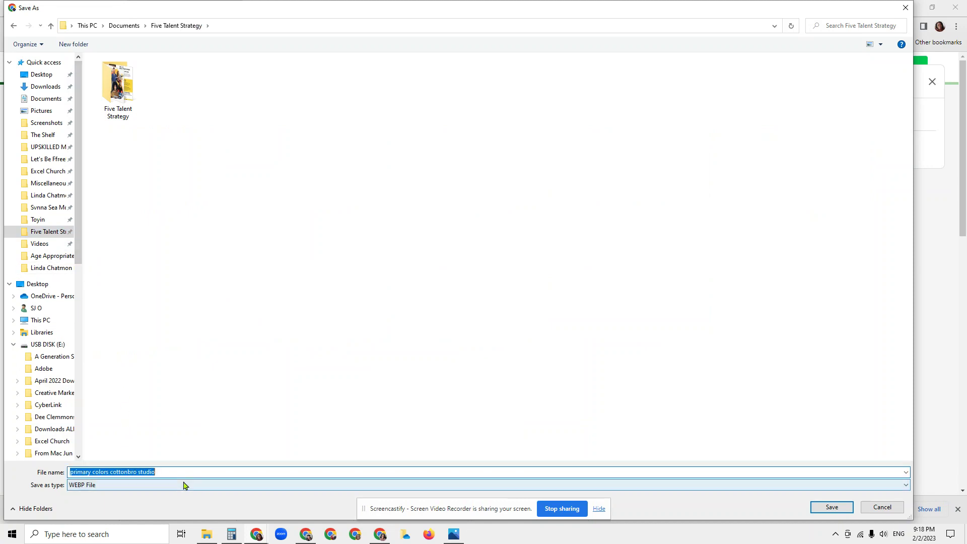
{"action": "key", "text": "ctrl+Left"}
{"action": "key", "text": "ctrl+Left"}
{"action": "type", "text": "rsz"}
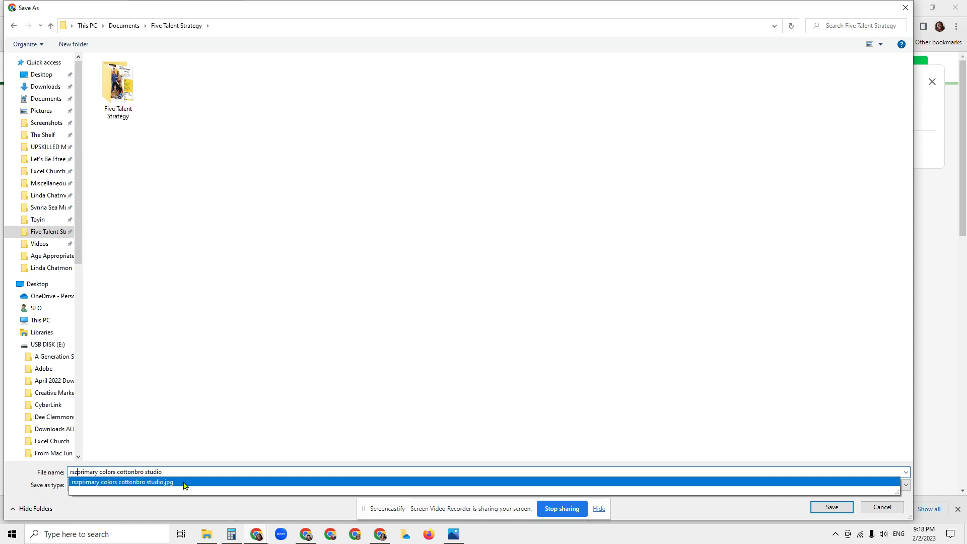
{"action": "key", "text": "Return"}
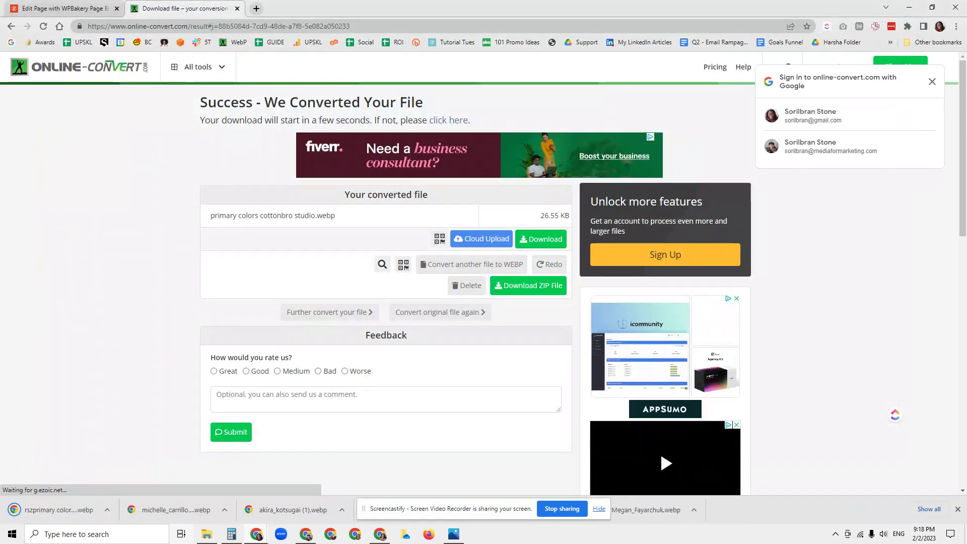
Switch back to File Explorer's Five Talent Strategy folder and clear the file selection to examine the saved images.
{"action": "key", "text": "alt+Tab"}
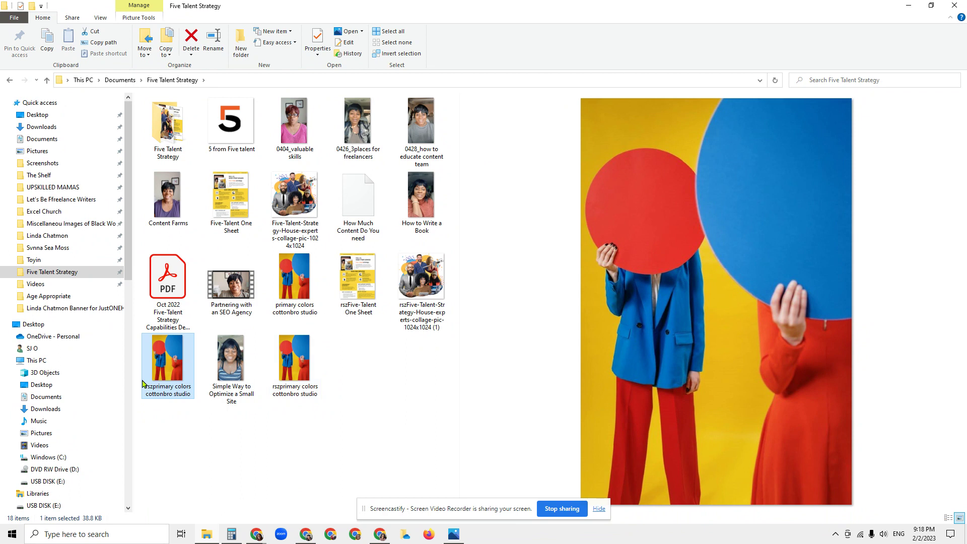
{"action": "left_click", "coordinate": [181, 420]}
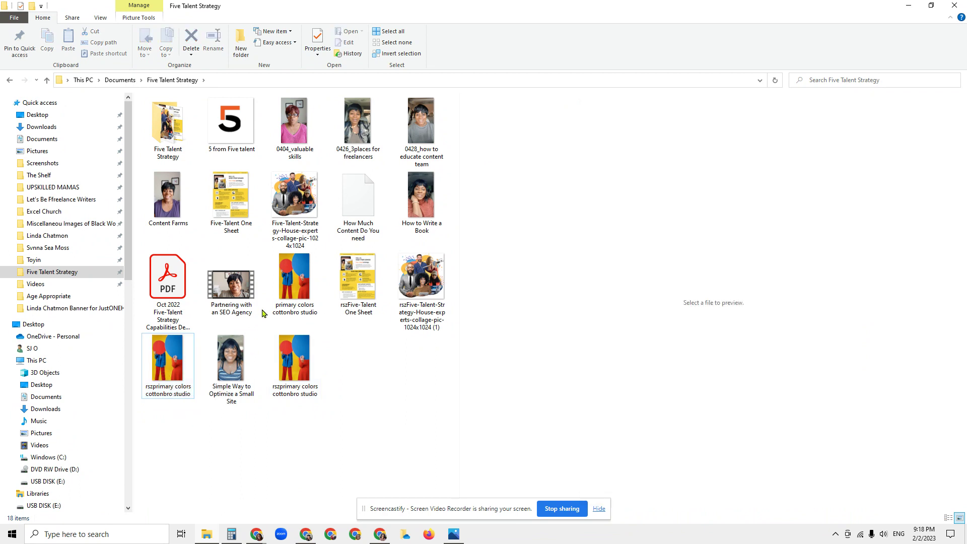